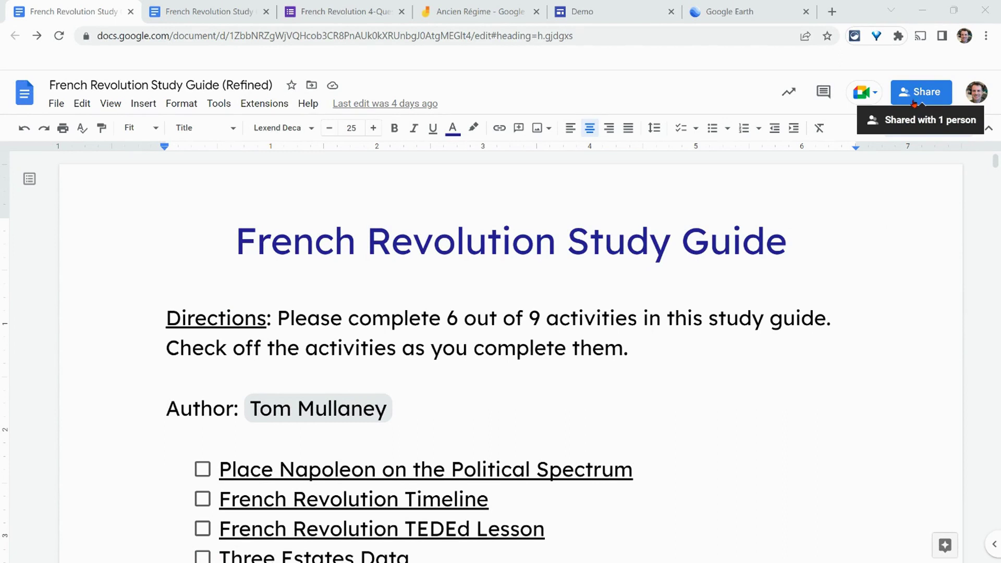
- Open the Share dialog for the 'French Revolution Study Guide (Refined)' document
left_click(913, 104)
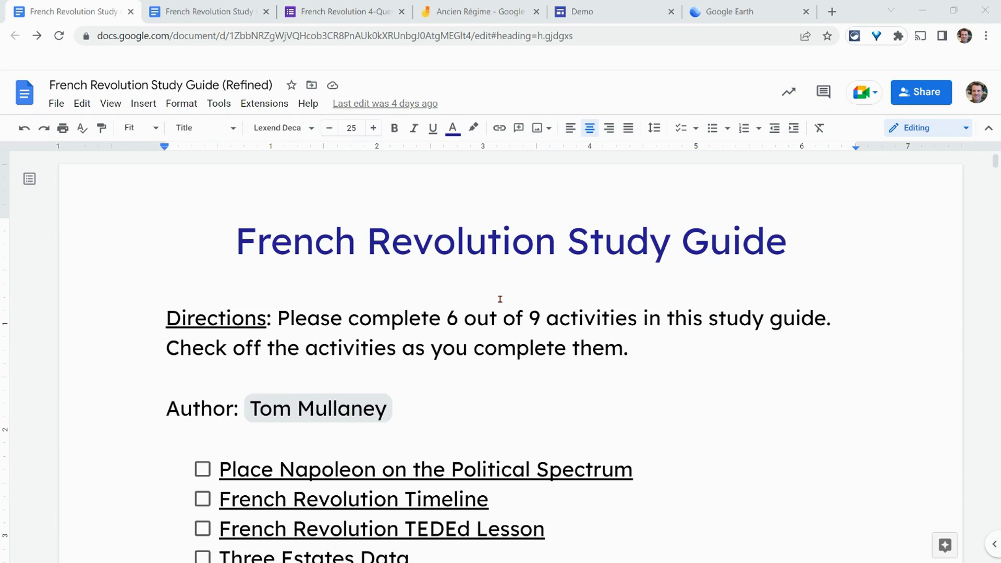
left_click(549, 261)
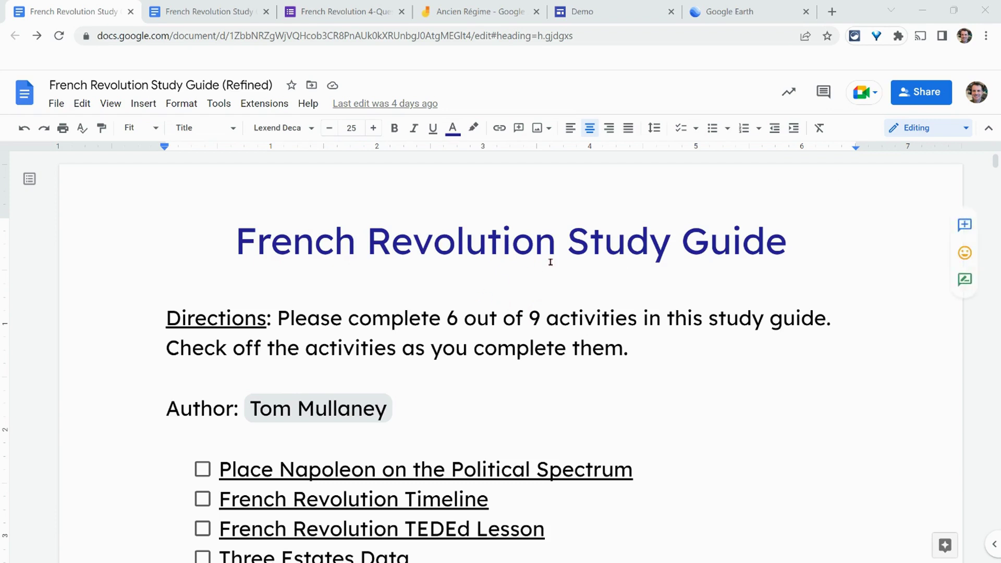
left_click(908, 92)
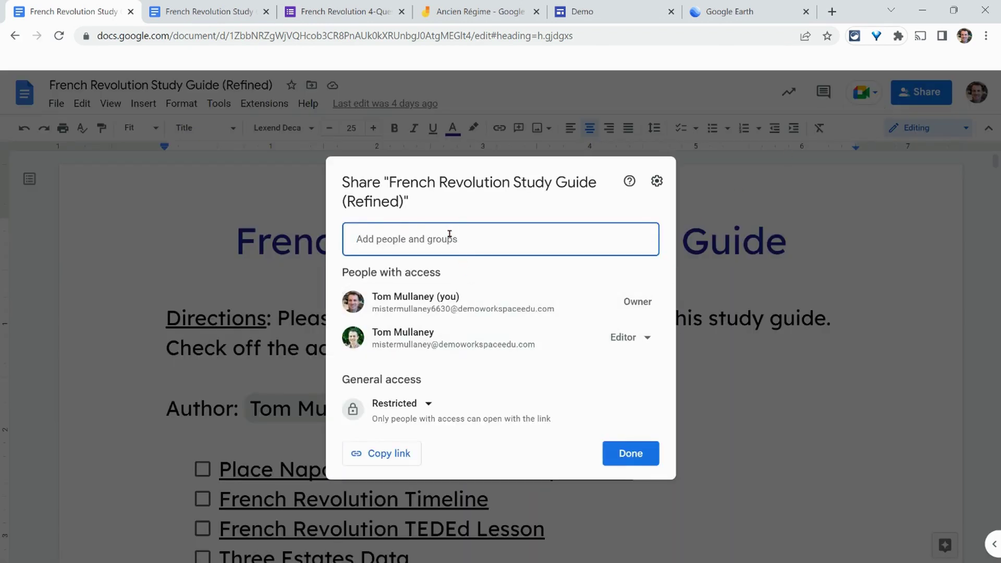
left_click(450, 238)
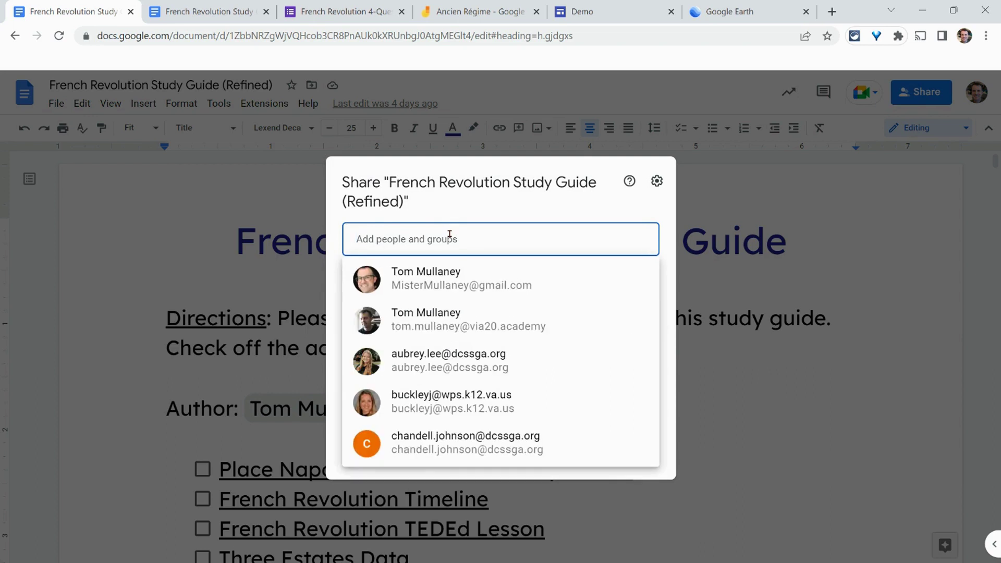
key("ctrl+v")
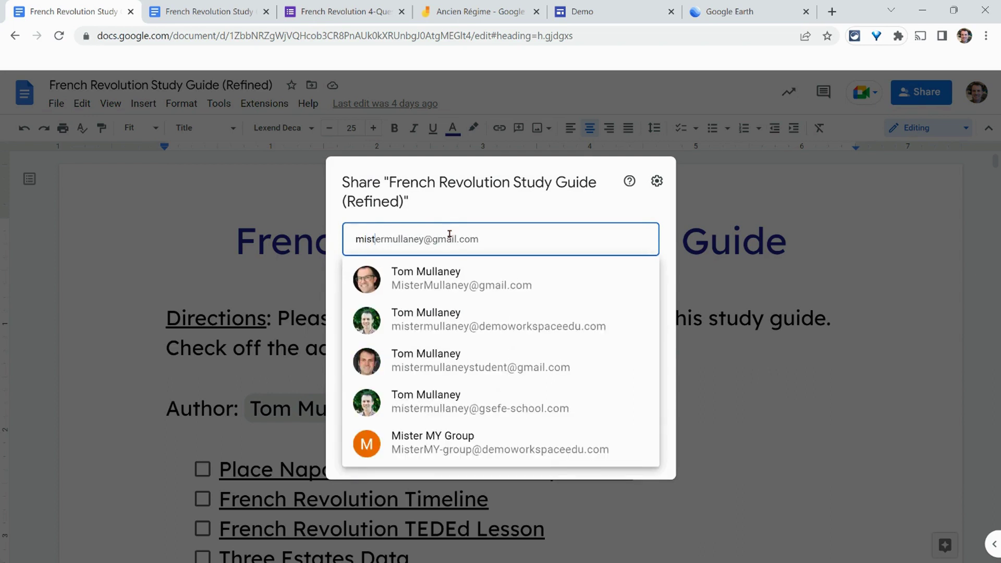
left_click(451, 277)
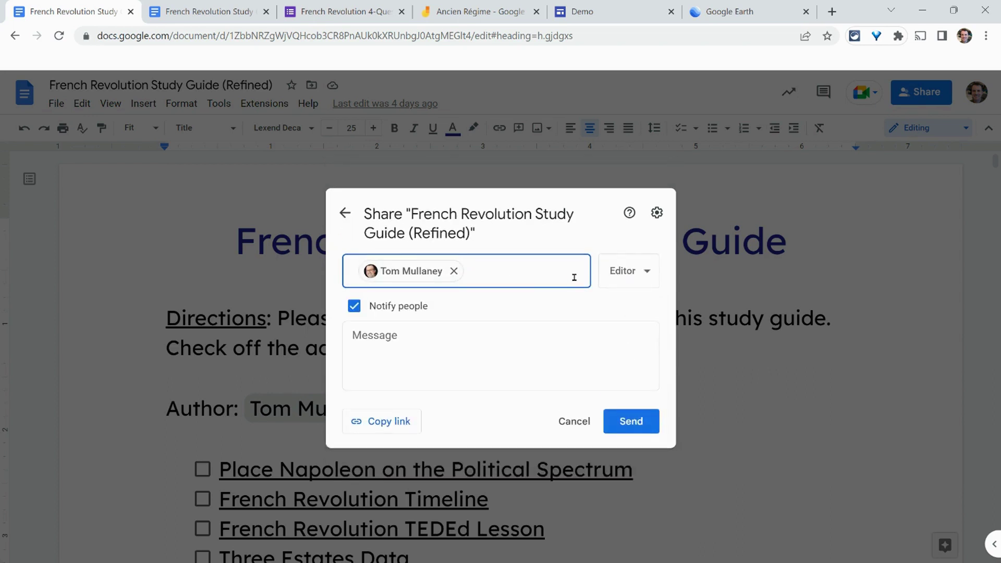
left_click(435, 341)
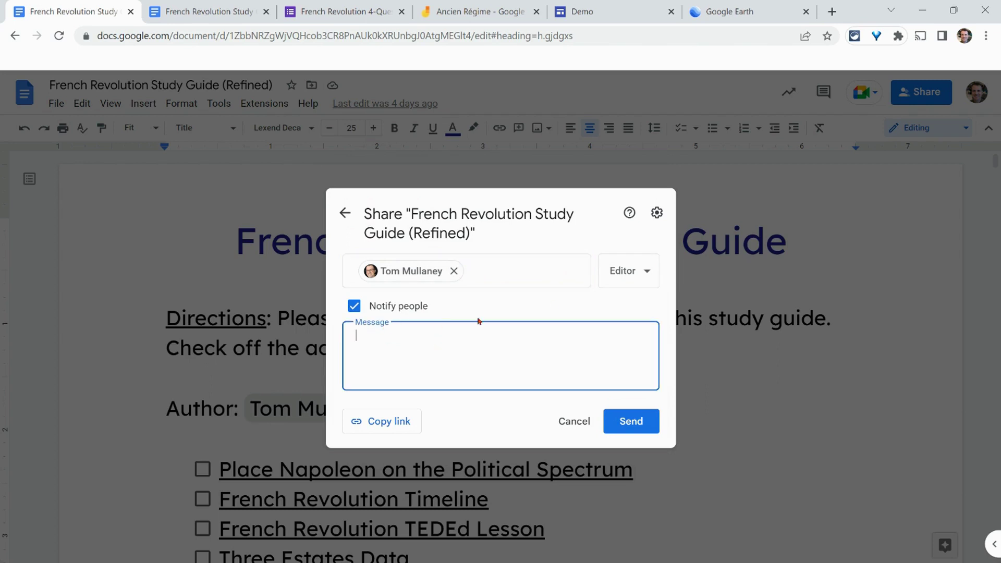
left_click(623, 272)
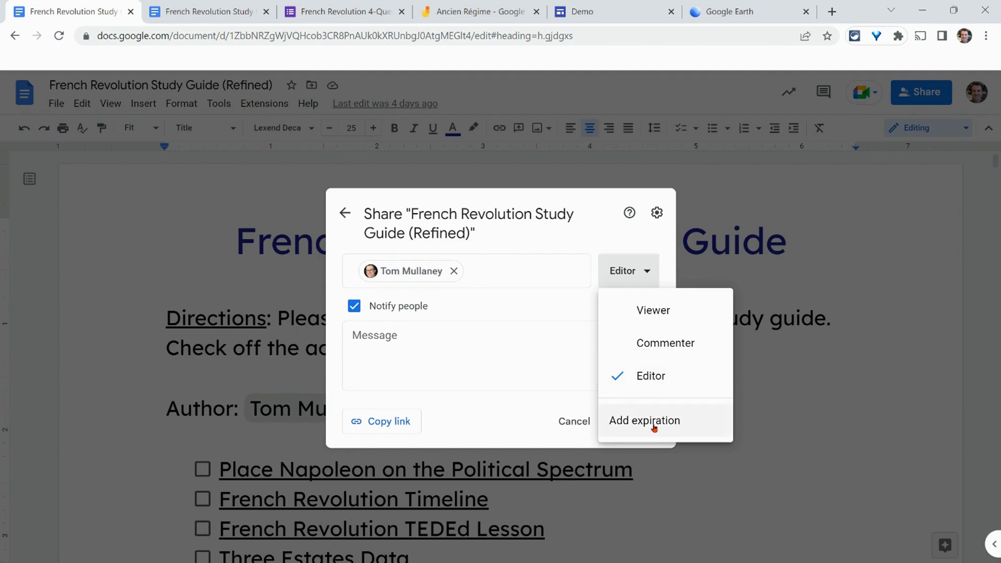
left_click(655, 426)
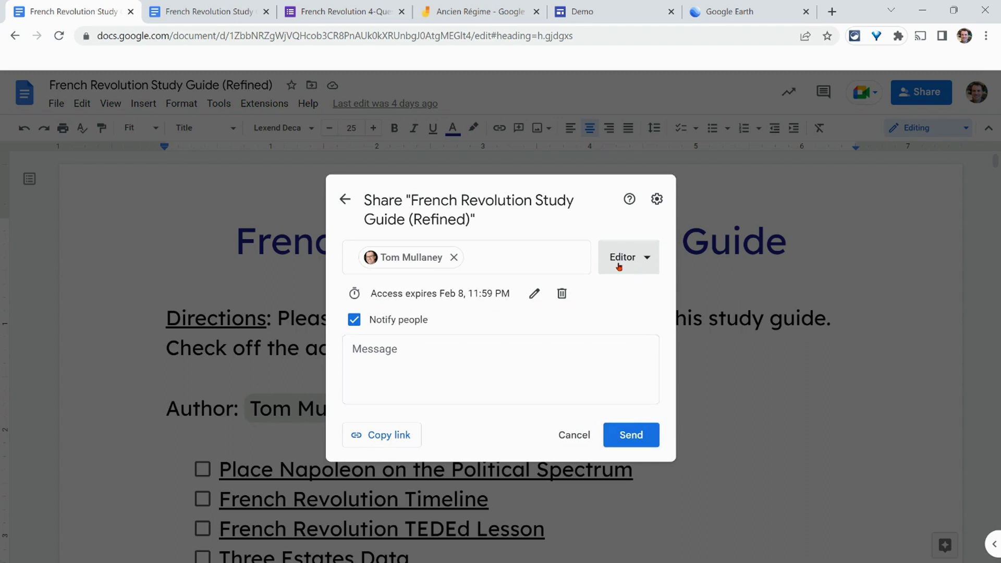
left_click(635, 257)
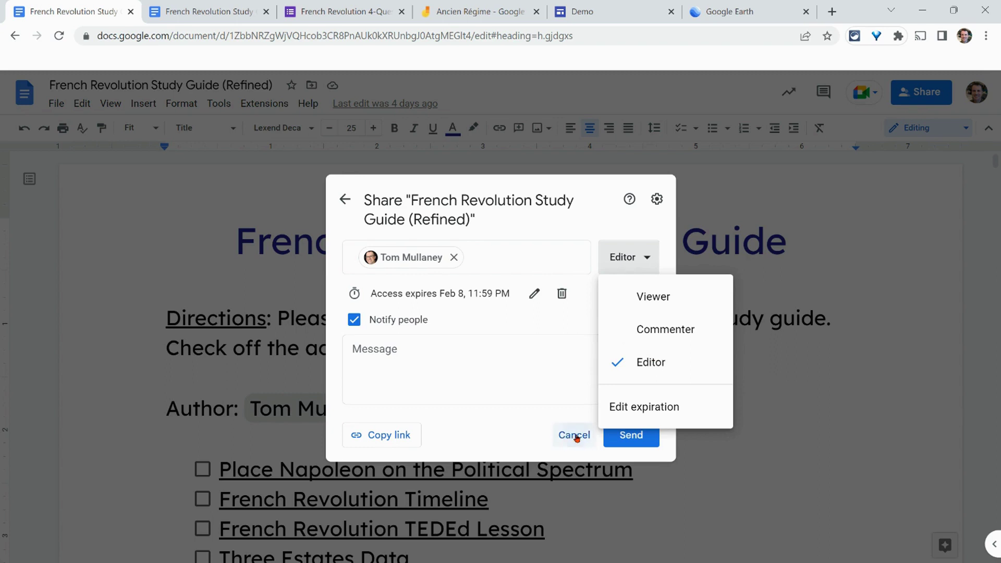
left_click(575, 437)
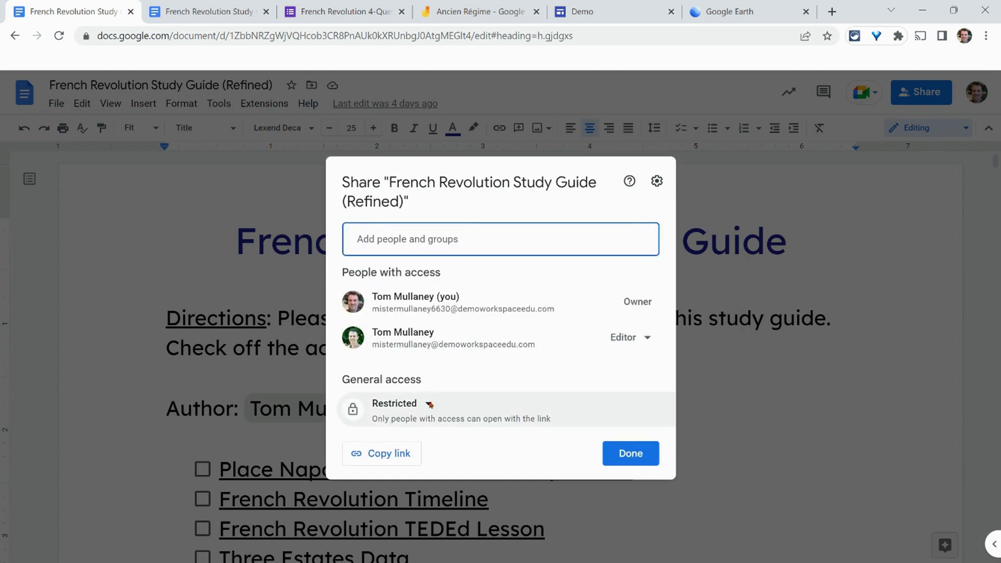
- Set general access to Demo Workspace with the Viewer role and copy the share link
left_click(429, 410)
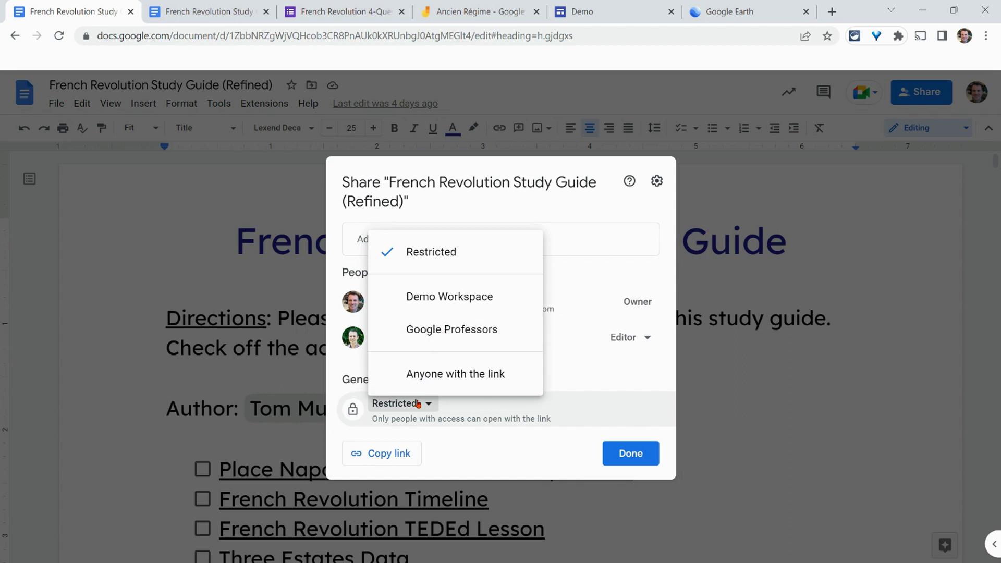
left_click(441, 302)
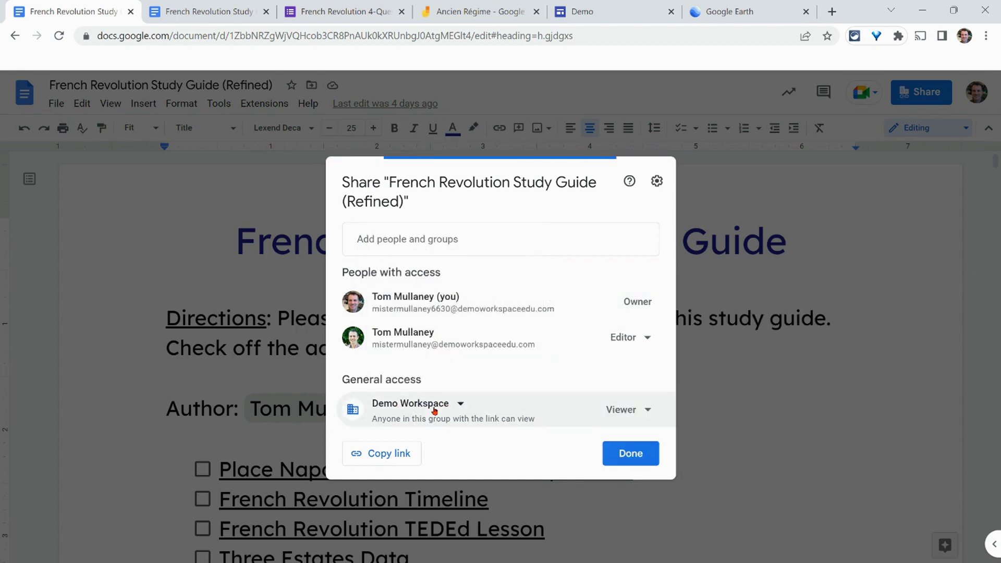
left_click(629, 410)
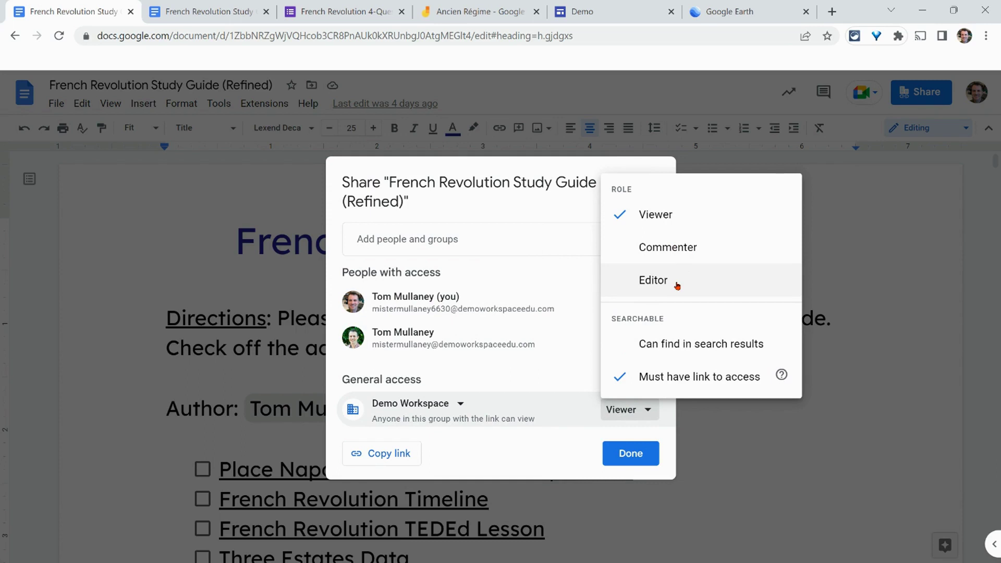
left_click(677, 286)
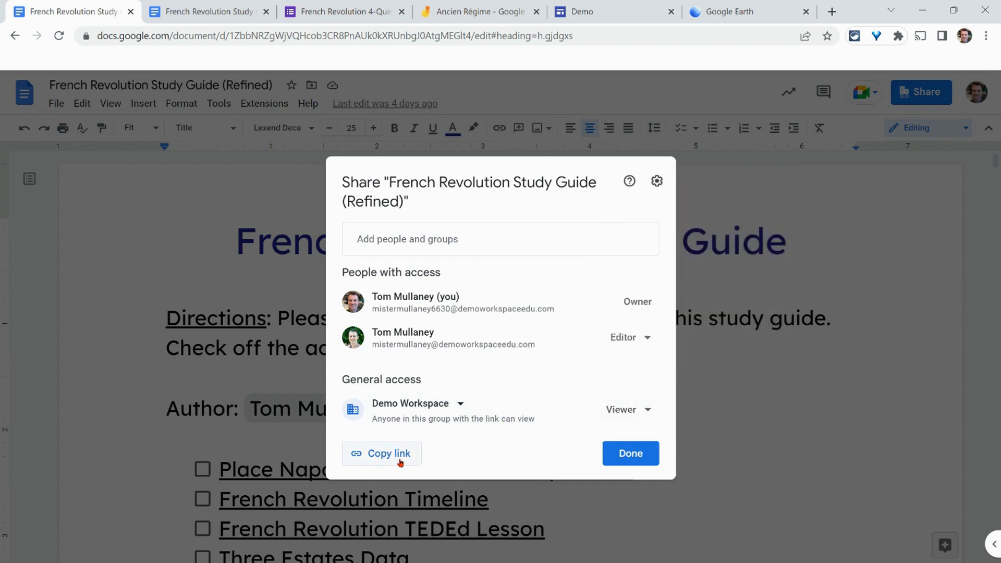
left_click(400, 457)
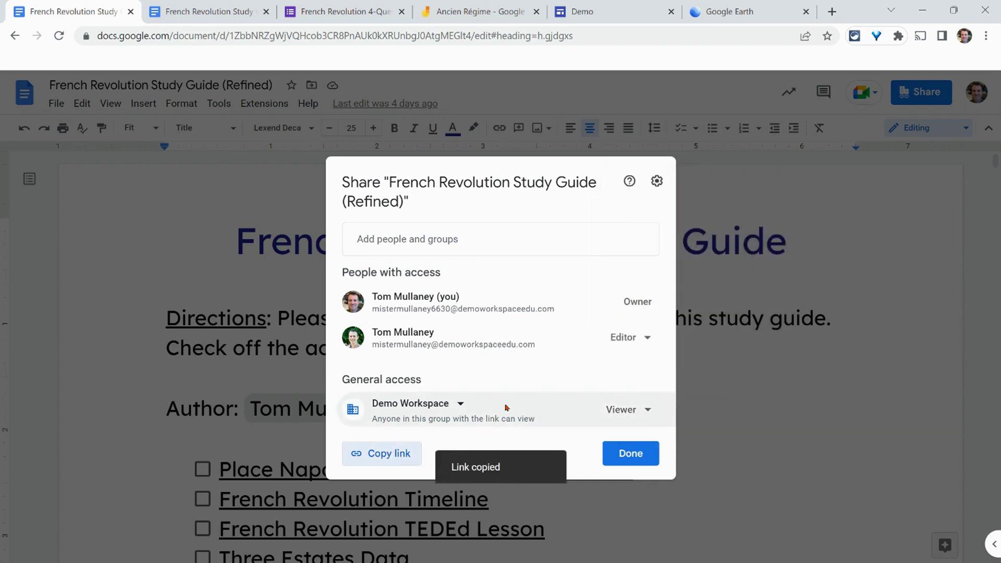
- In sharing settings, keep editors able to reshare and viewers able to download, print and copy
left_click(658, 189)
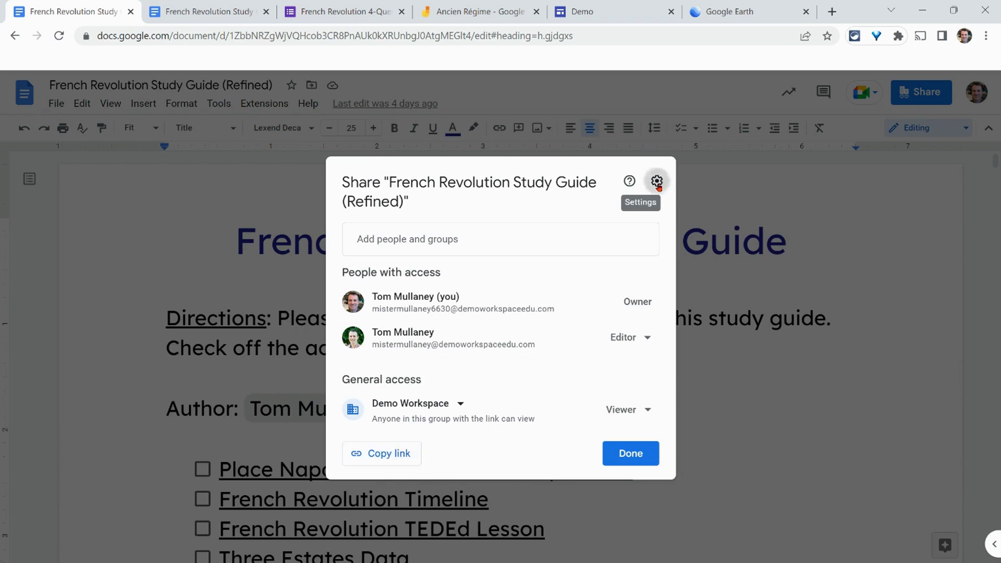
left_click(375, 323)
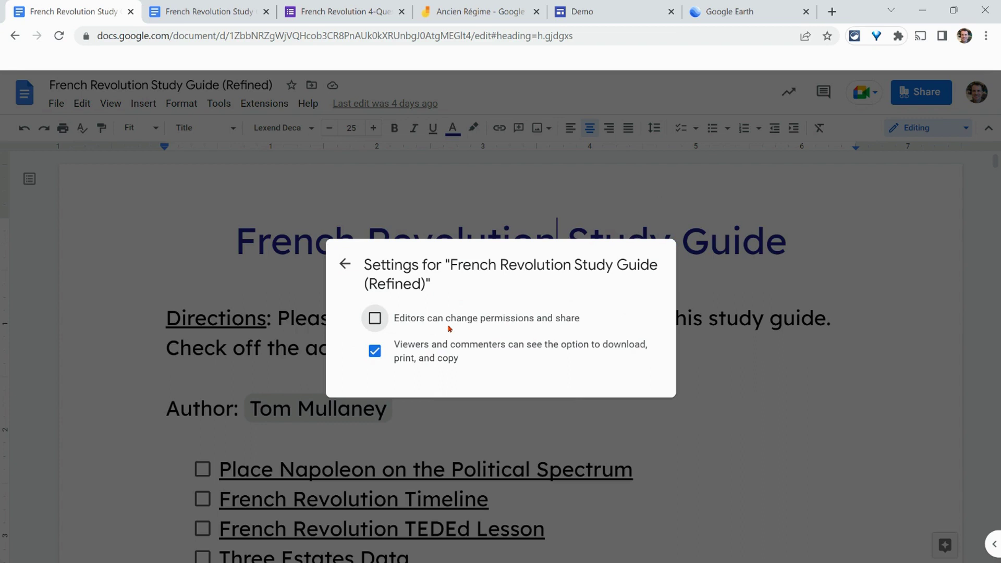
left_click(373, 353)
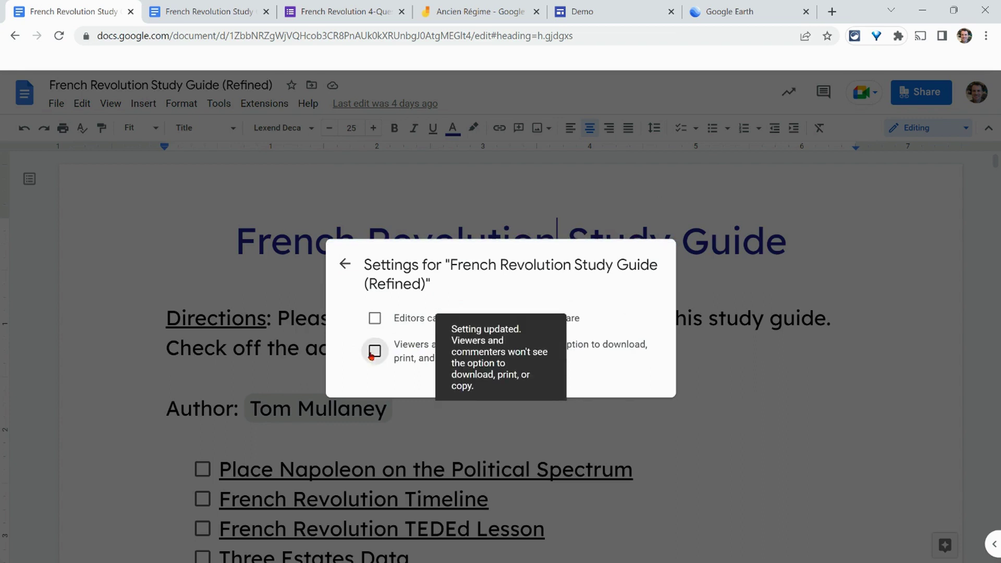
left_click(416, 353)
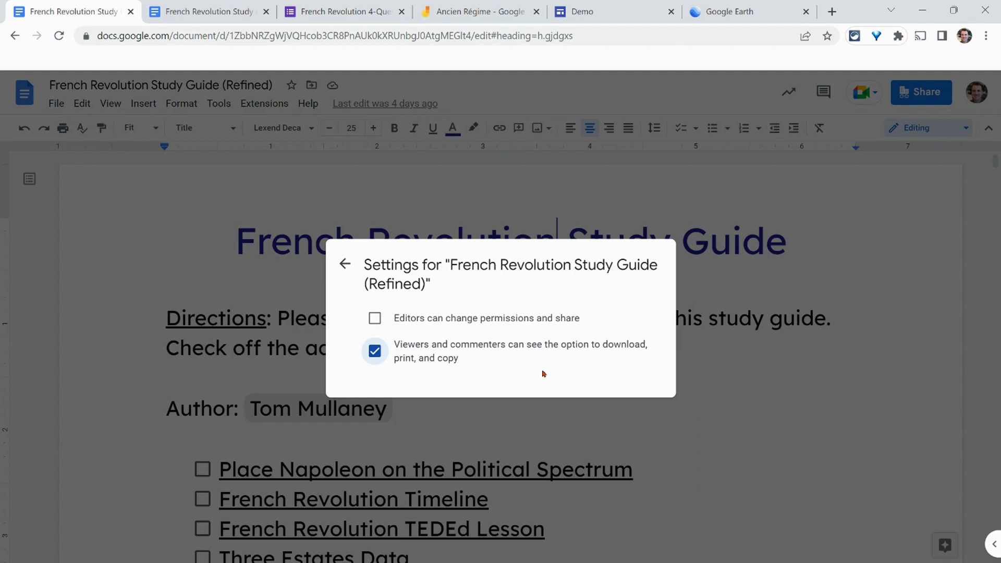
left_click(375, 353)
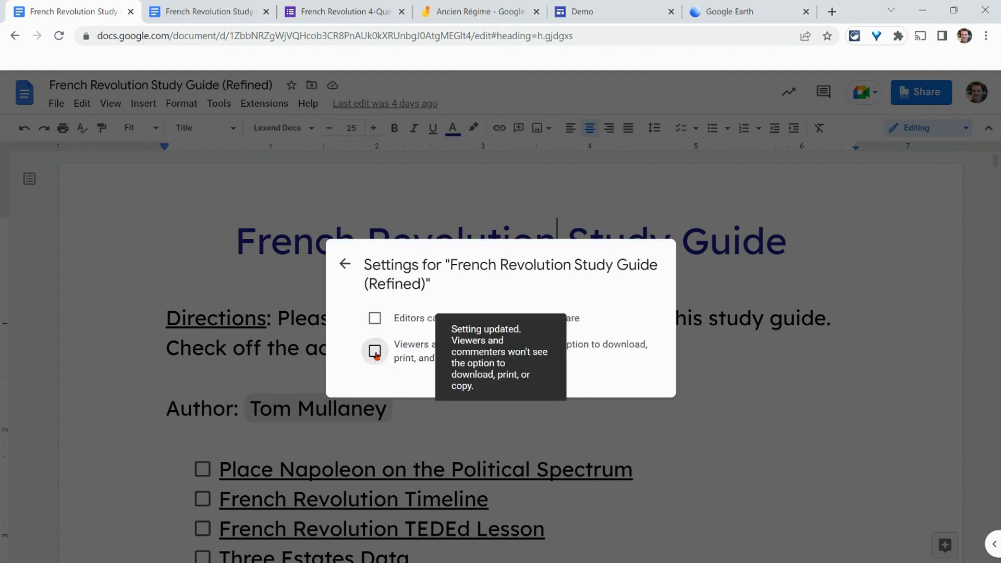
left_click(375, 318)
left_click(375, 350)
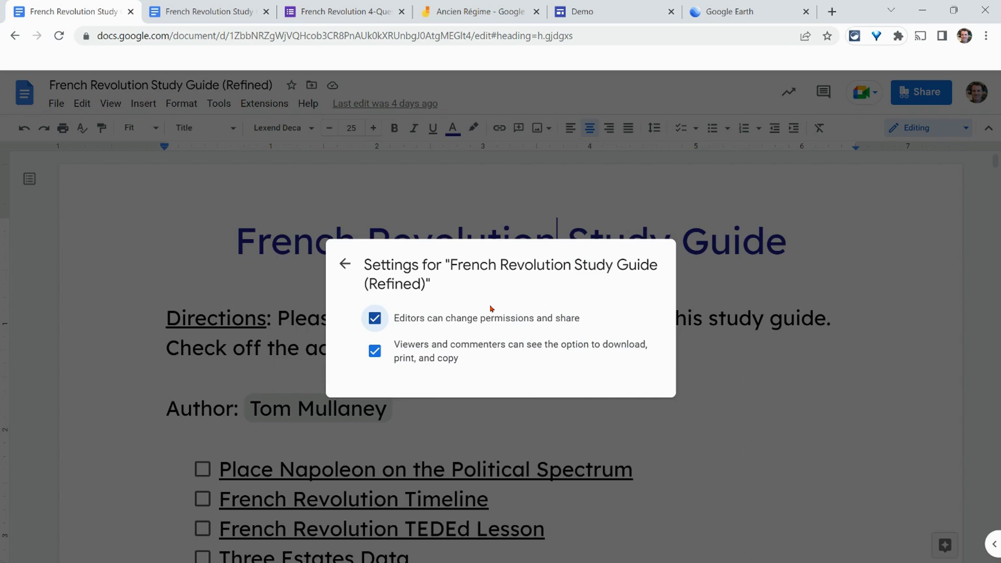
left_click(200, 7)
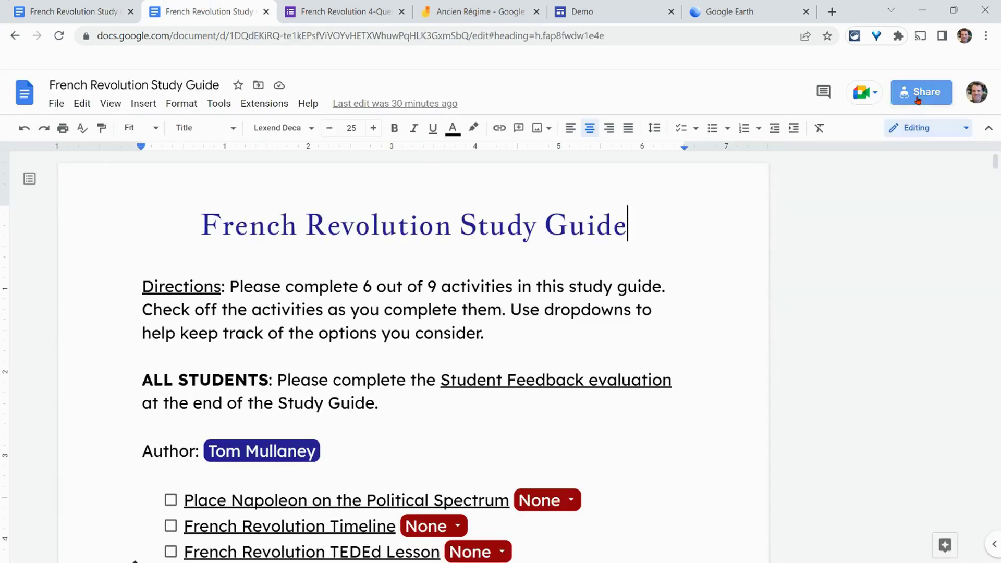
left_click(918, 101)
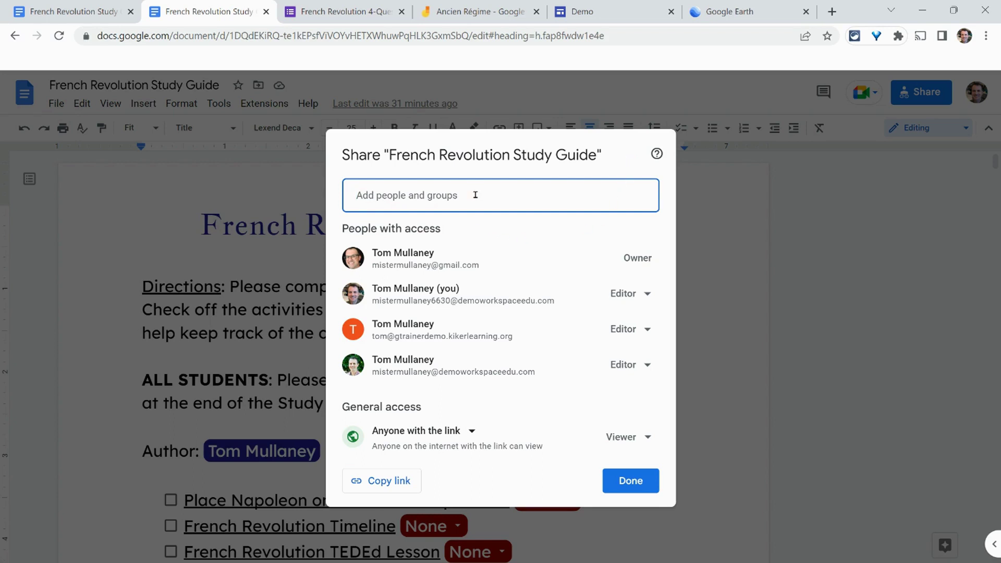
left_click(475, 195)
left_click(609, 173)
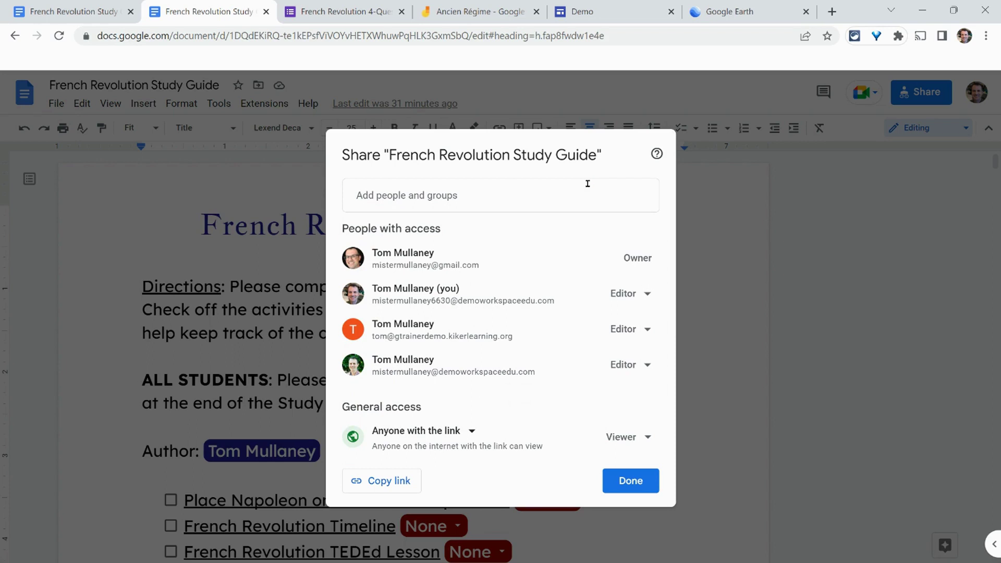
left_click(469, 432)
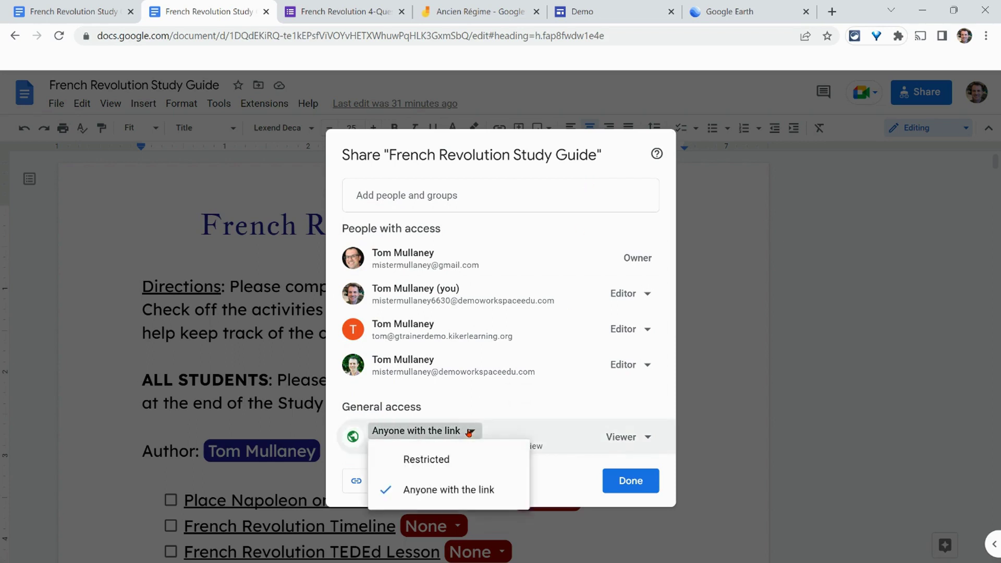
left_click(519, 403)
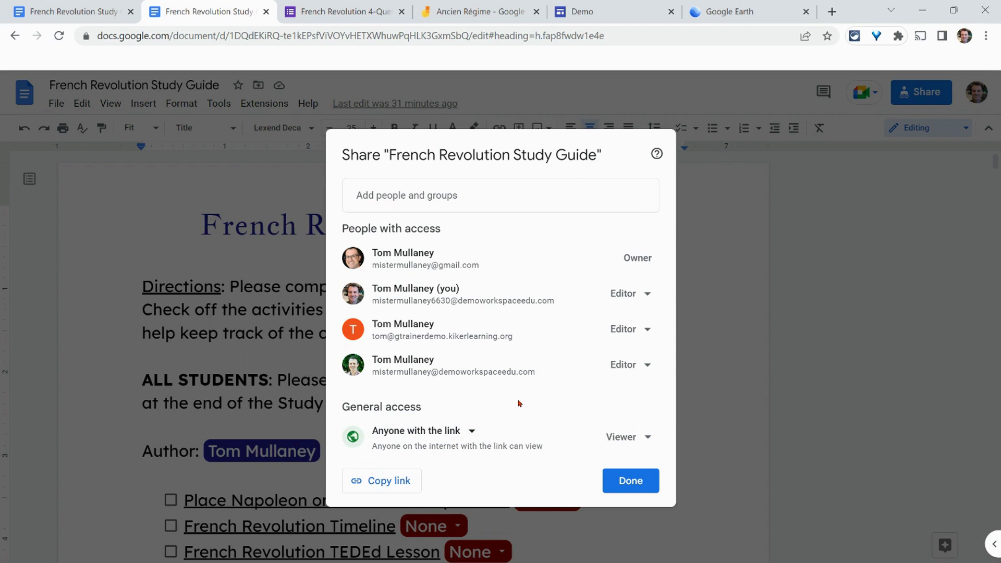
left_click(617, 477)
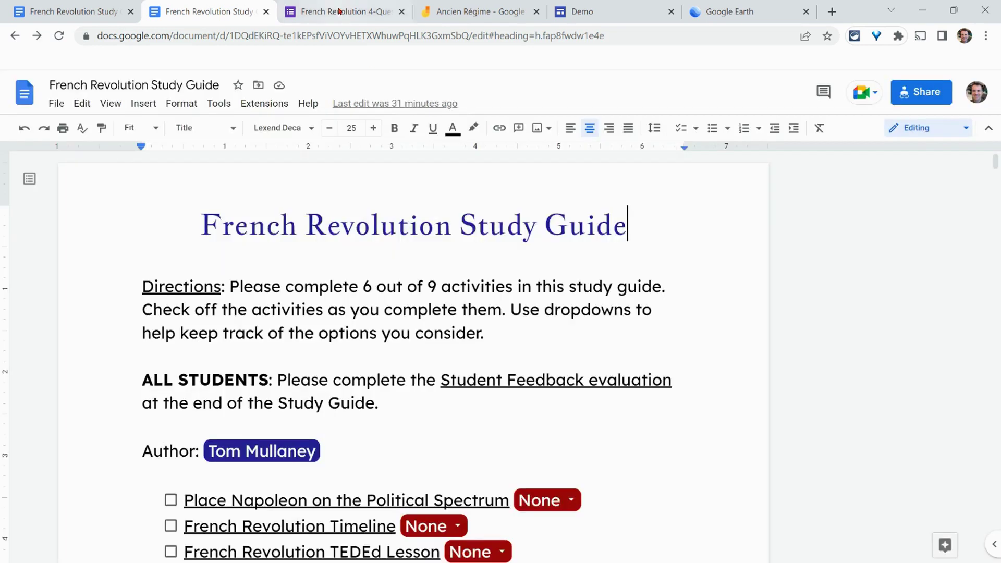
left_click(344, 11)
- Review the editors list of the French Revolution 4-Question Quiz
left_click(945, 91)
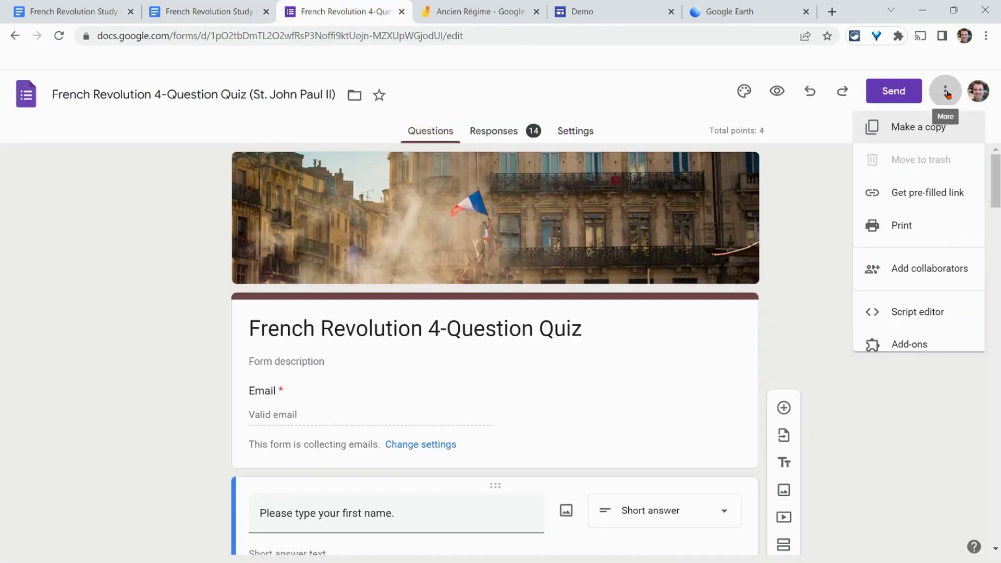
left_click(906, 268)
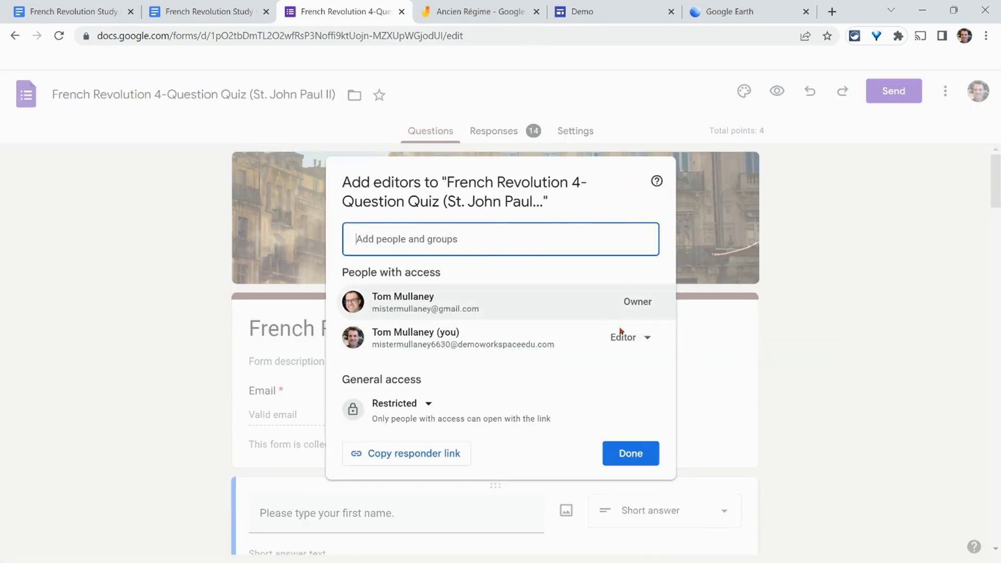
left_click(619, 453)
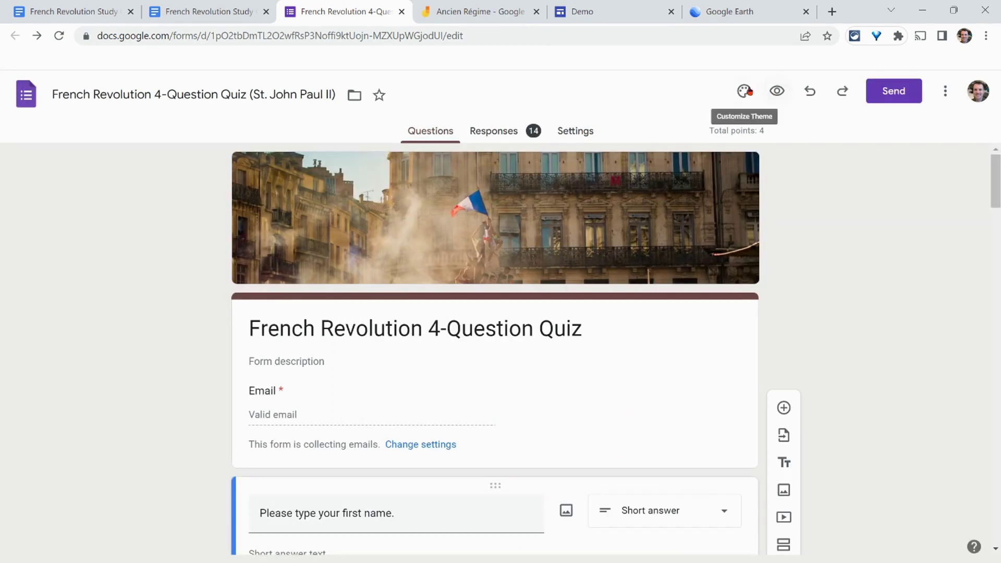
- Preview the quiz as respondents see it in a new tab, then return to the editor
left_click(775, 91)
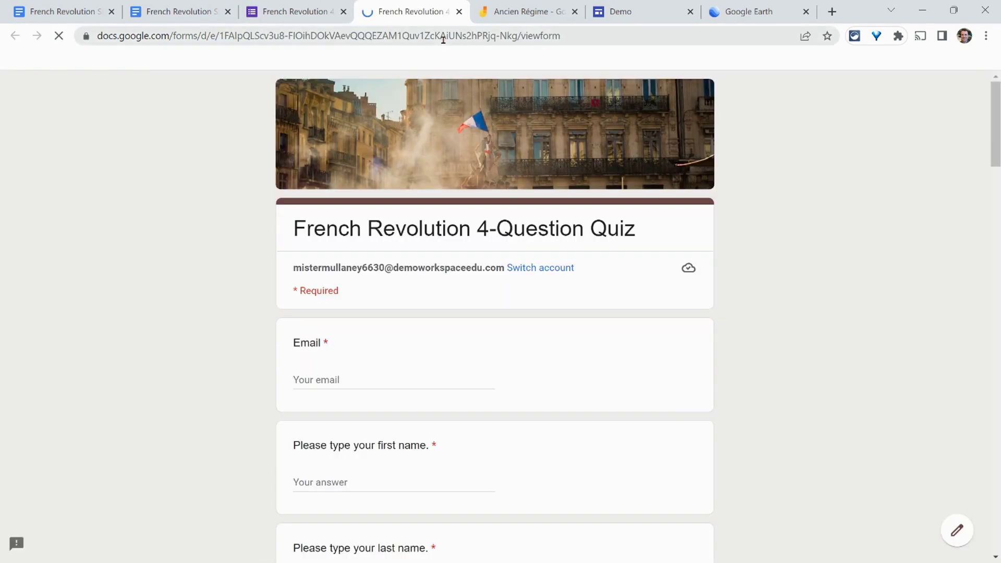
left_click(442, 38)
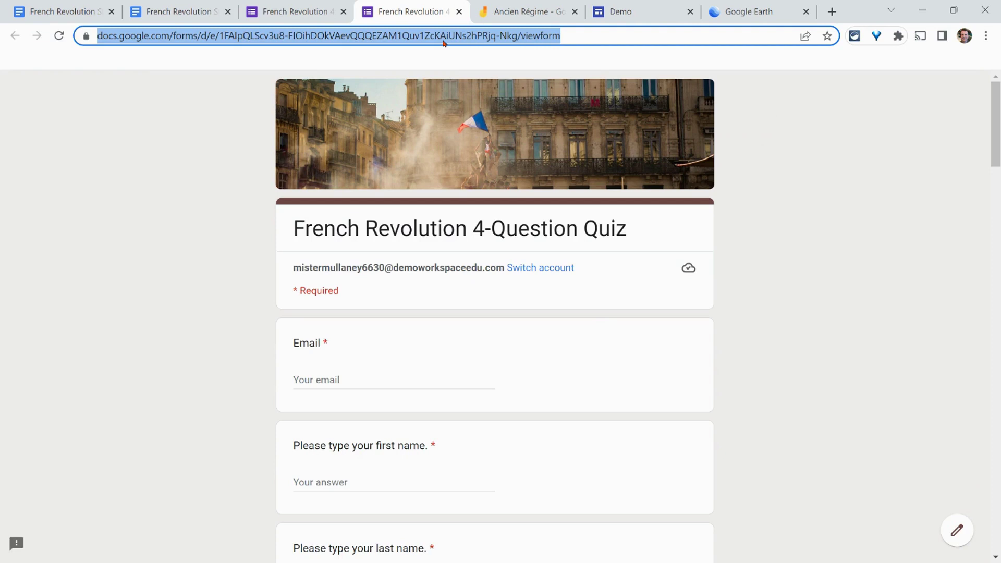
left_click(318, 6)
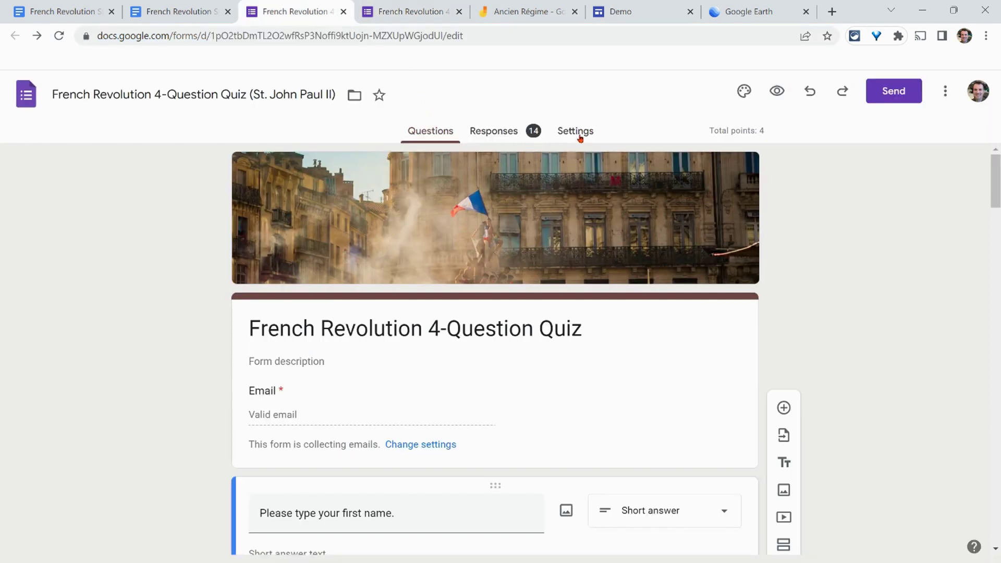
left_click(529, 13)
- Check the Ancien Régime board's sharing roles without changing them
left_click(918, 93)
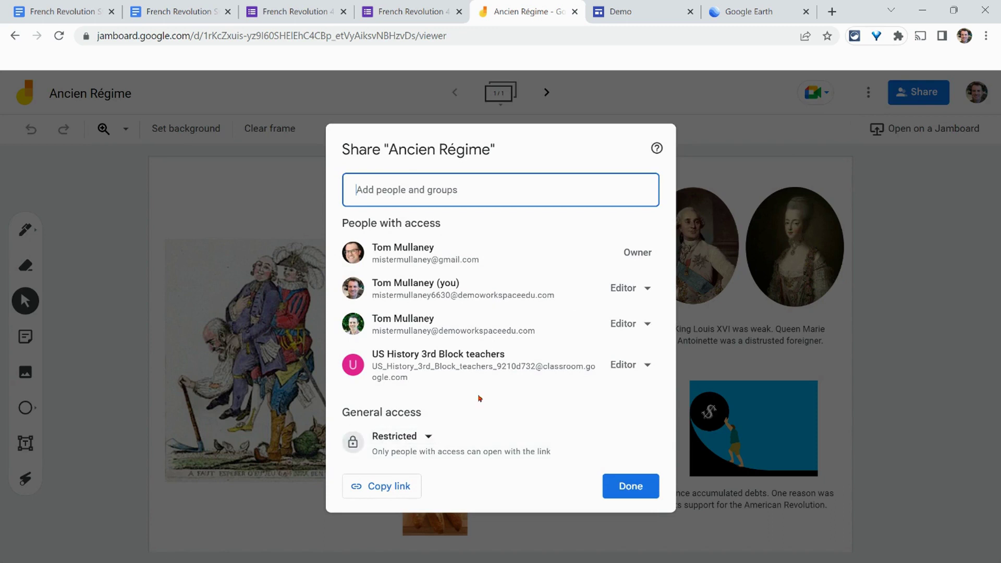
left_click(644, 288)
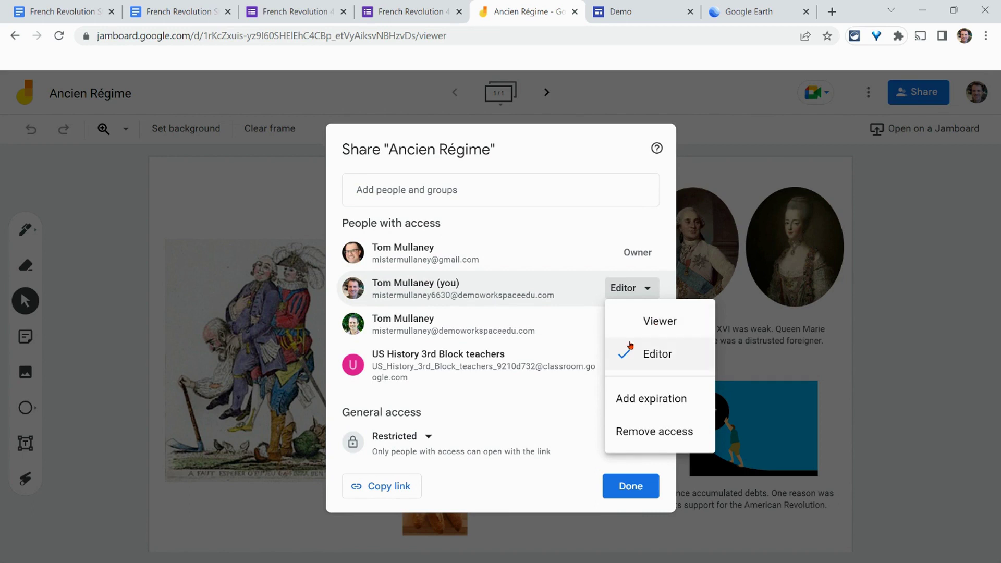
left_click(635, 14)
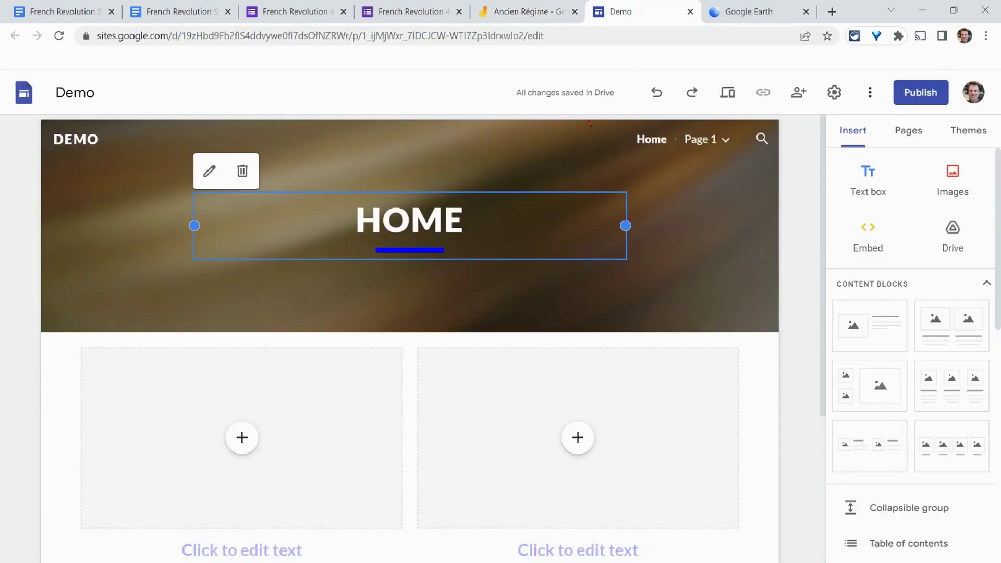
- Review the Demo site's sharing, leaving the draft Restricted
left_click(800, 99)
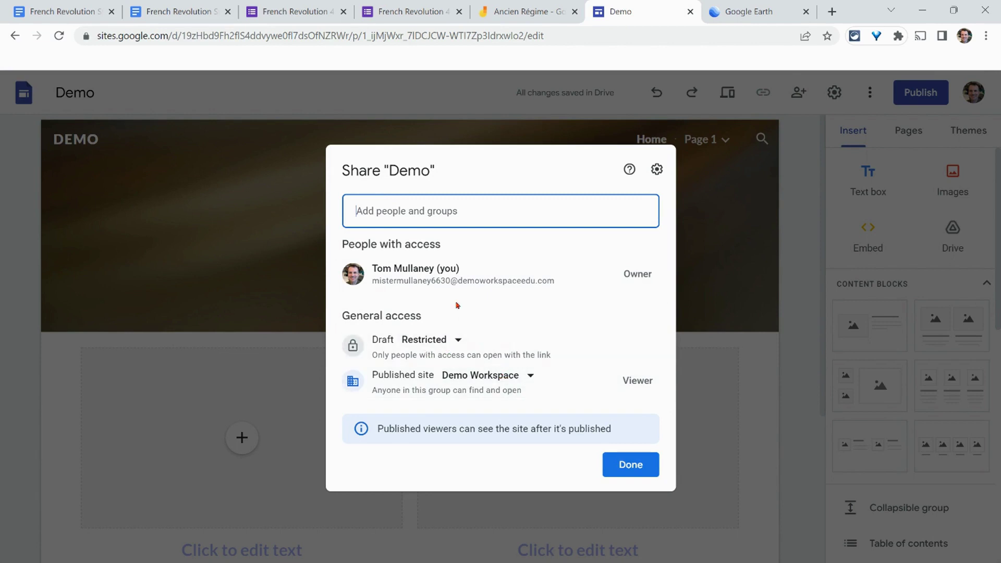
left_click(449, 207)
left_click(488, 180)
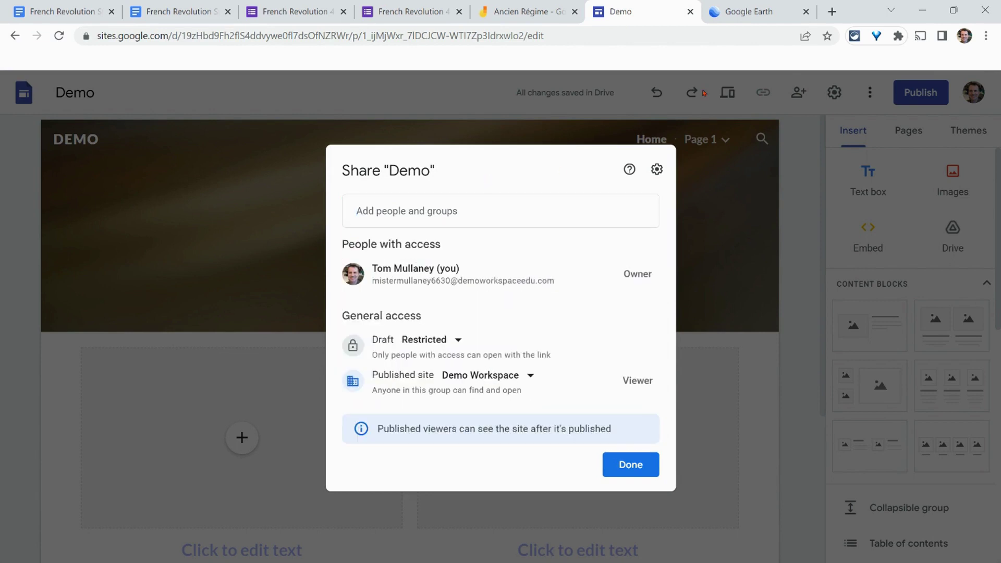
left_click(749, 7)
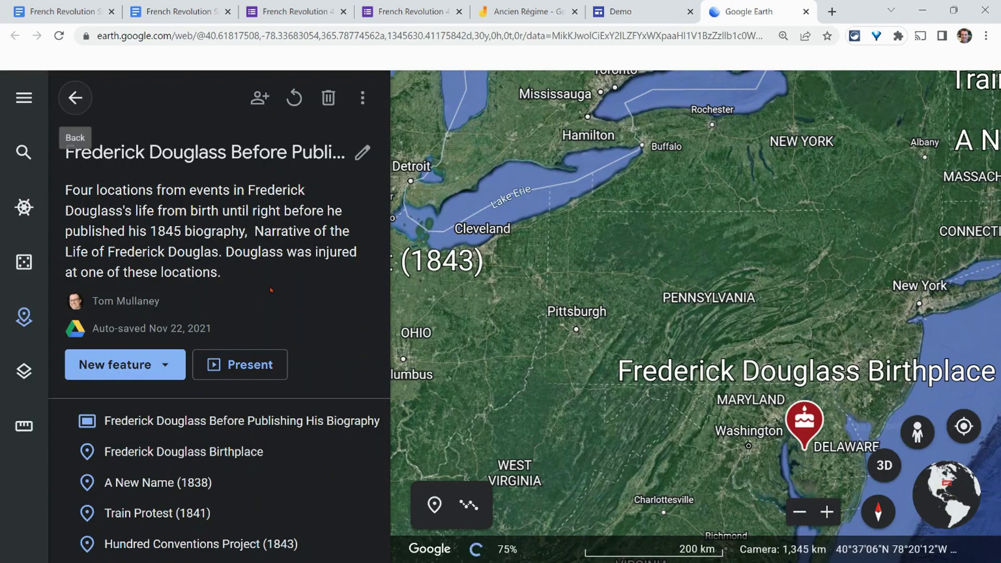
- Check the Frederick Douglass project's sharing: anyone with the link can view
left_click(260, 98)
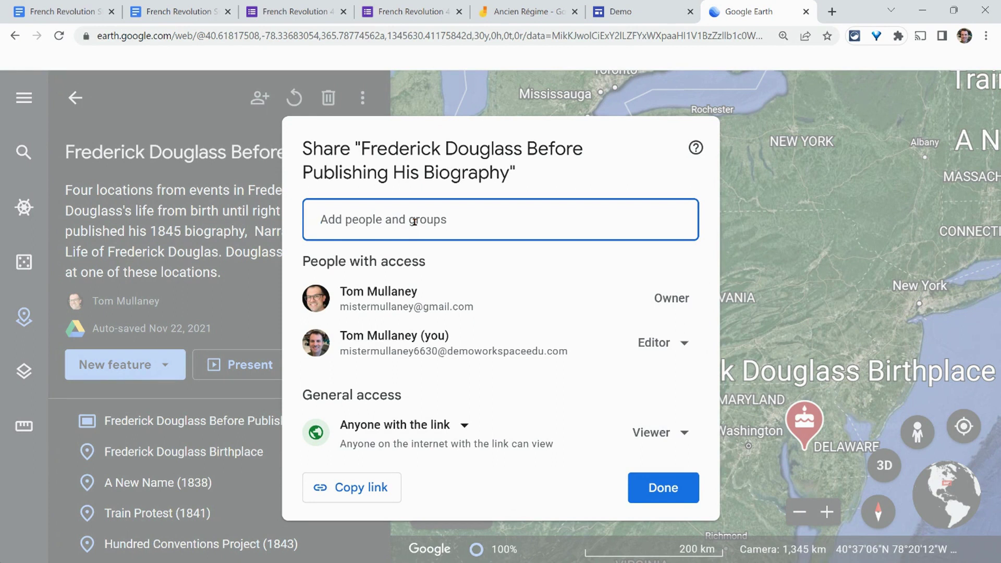
left_click(661, 342)
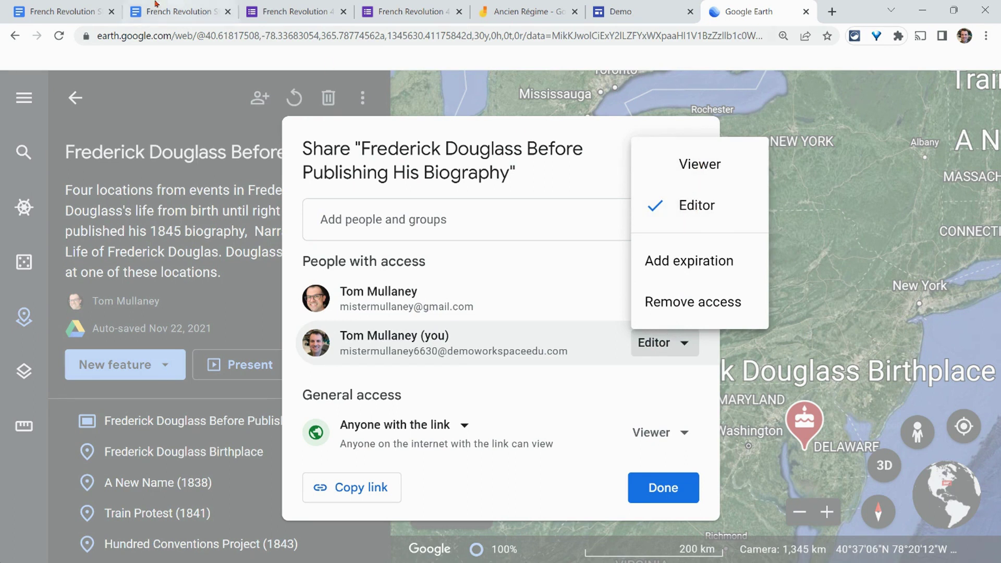
left_click(57, 11)
- Close the study guide's share dialog, keeping Demo Workspace viewer access
left_click(346, 264)
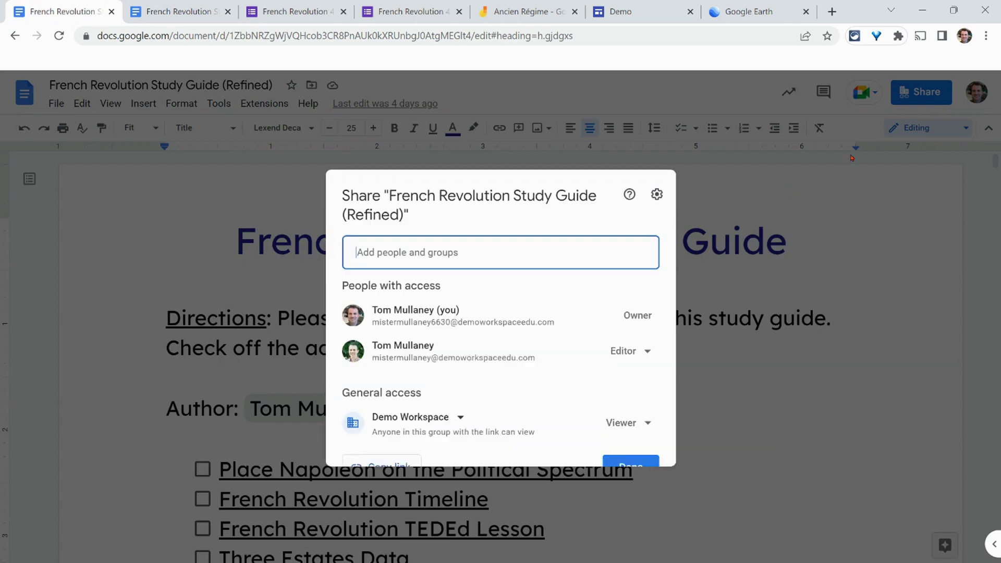
left_click(631, 451)
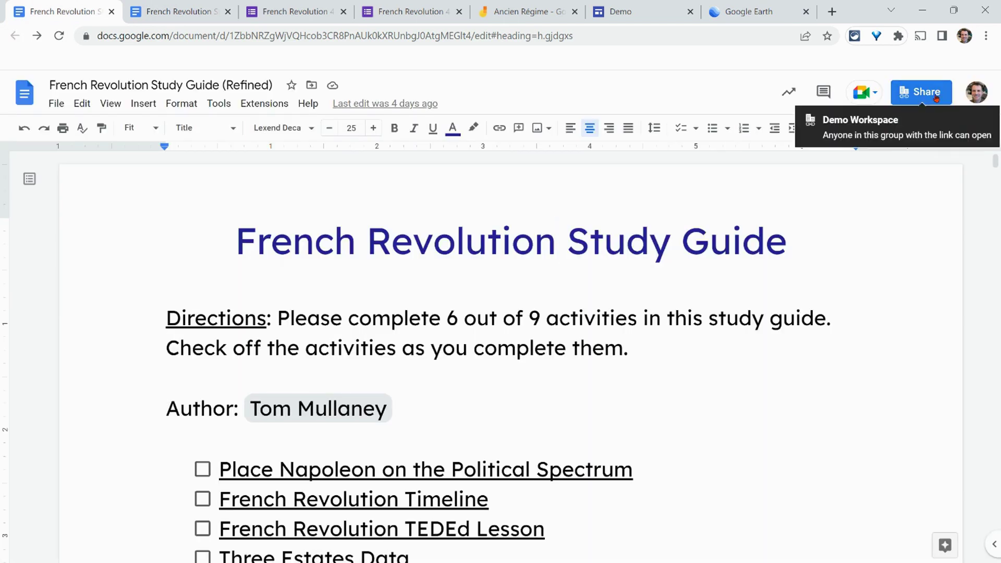